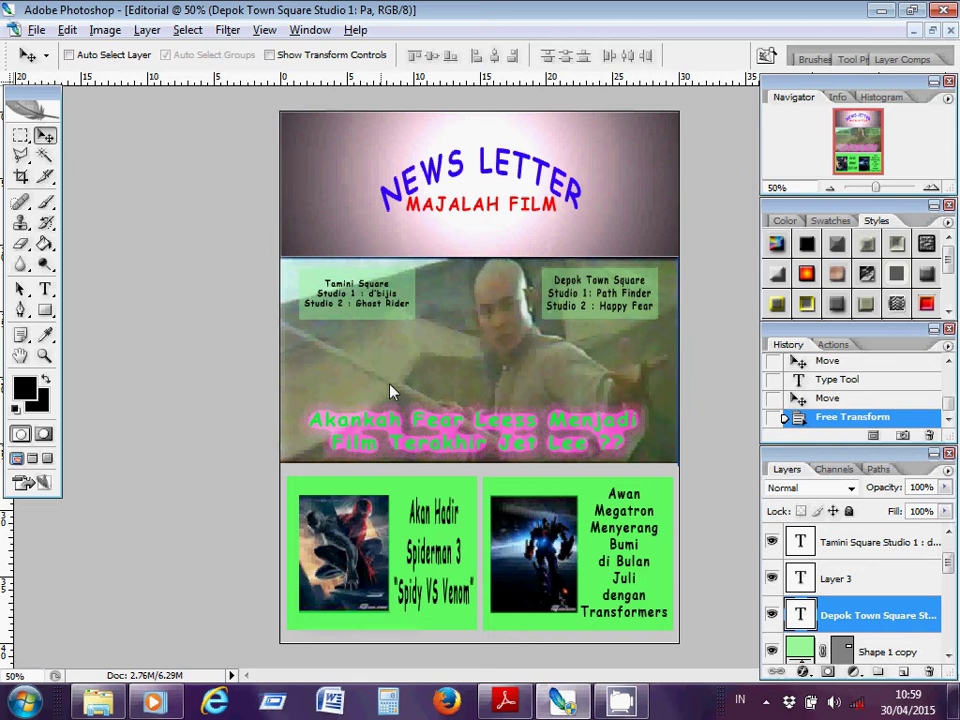
- Switch to the PDF module in Adobe Reader and read the instructions of section 15 on multiplying the toya (staff)
key("alt+Tab")
key("alt+Tab")
key("alt+Tab")
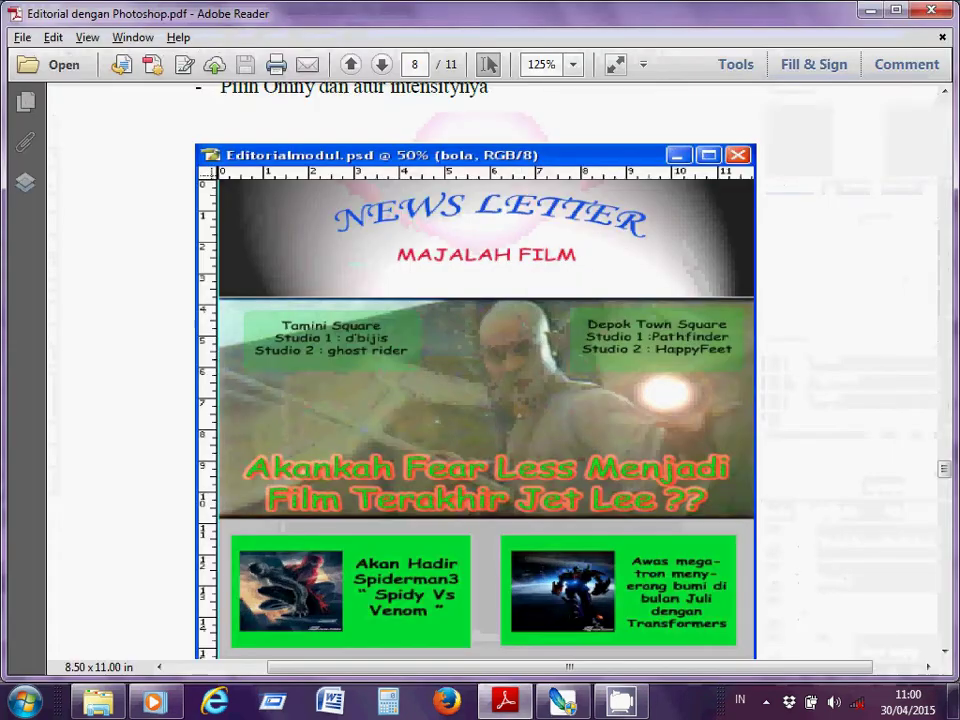
left_click(944, 92)
left_click(944, 92)
left_click(944, 92)
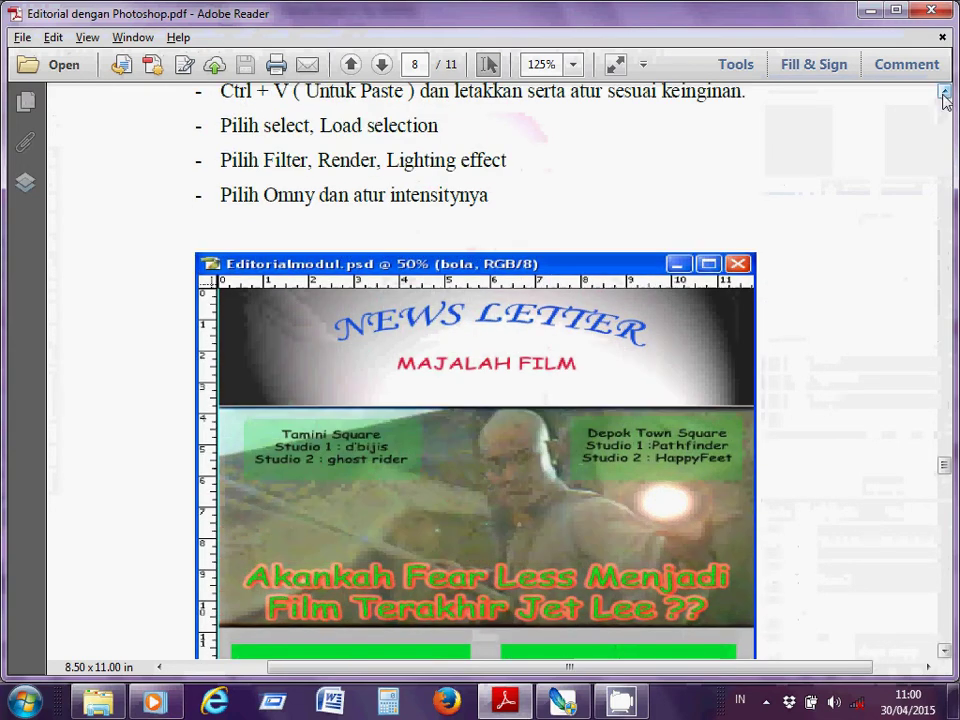
left_click(944, 92)
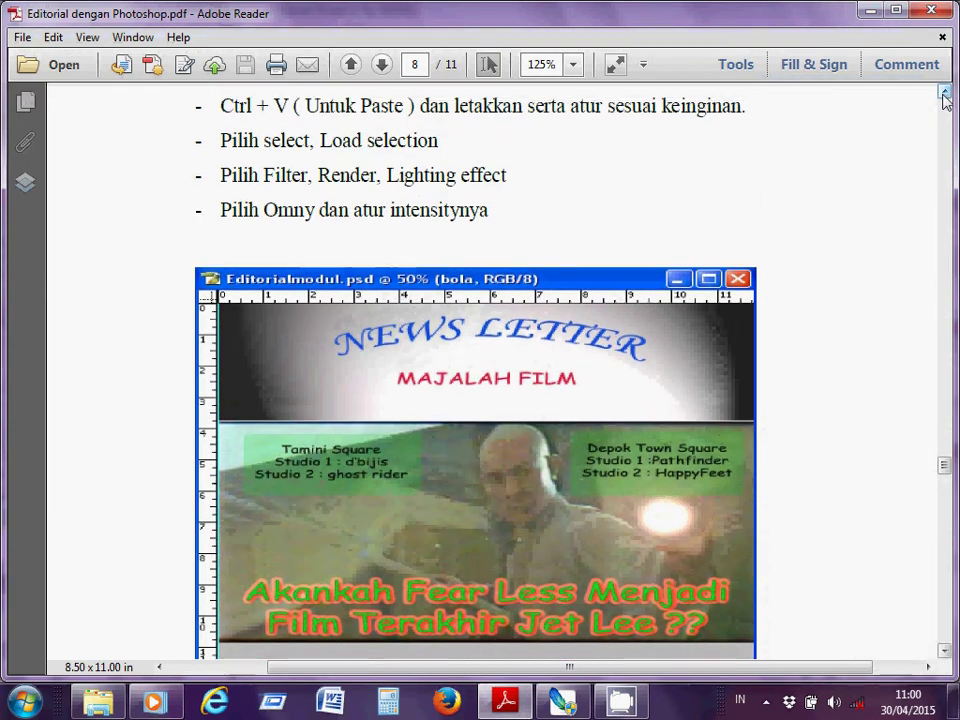
left_click(944, 92)
left_click(944, 92)
left_click(944, 92)
left_click(944, 92)
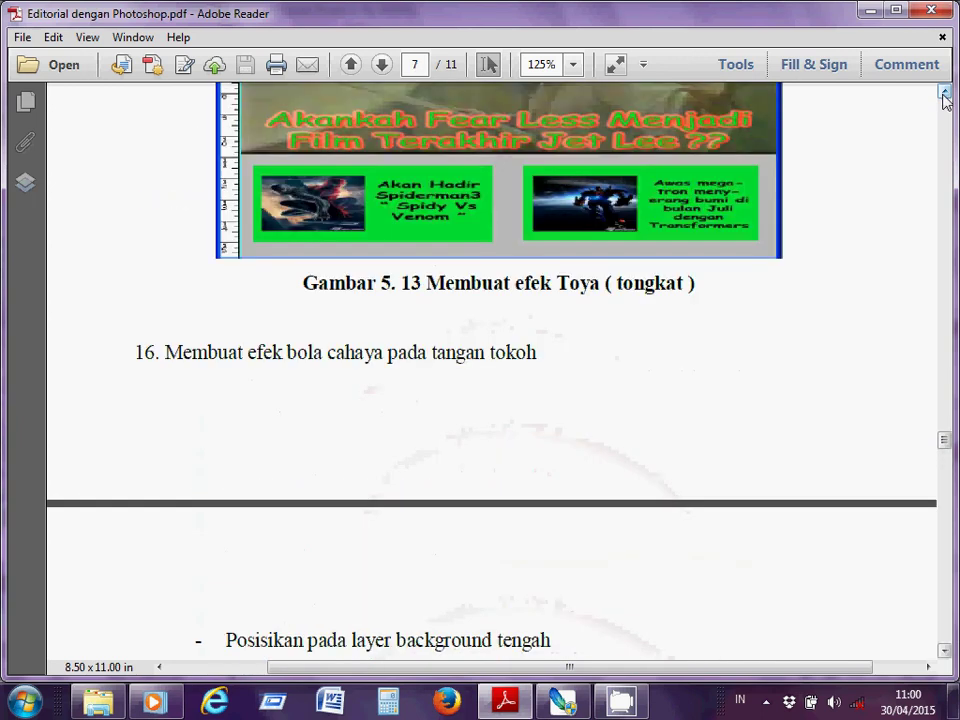
left_click(944, 92)
left_click(944, 92)
left_click(944, 92)
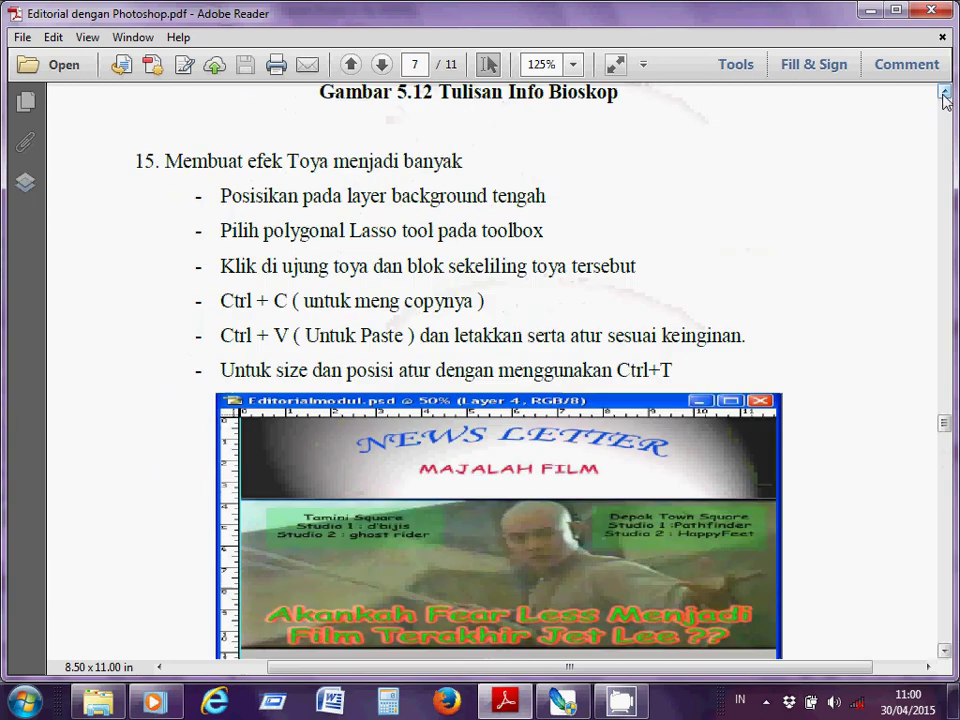
left_click(944, 92)
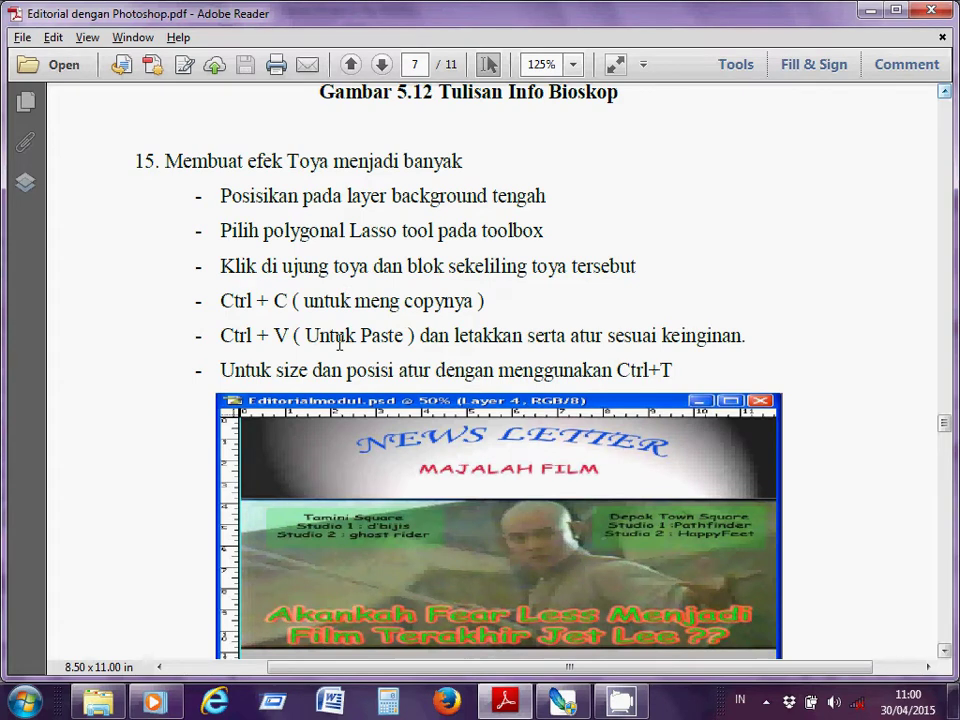
- Switch back to Photoshop and outline the fighter's staff on the Background Tengah layer with a Polygonal Lasso selection
key("alt+Tab")
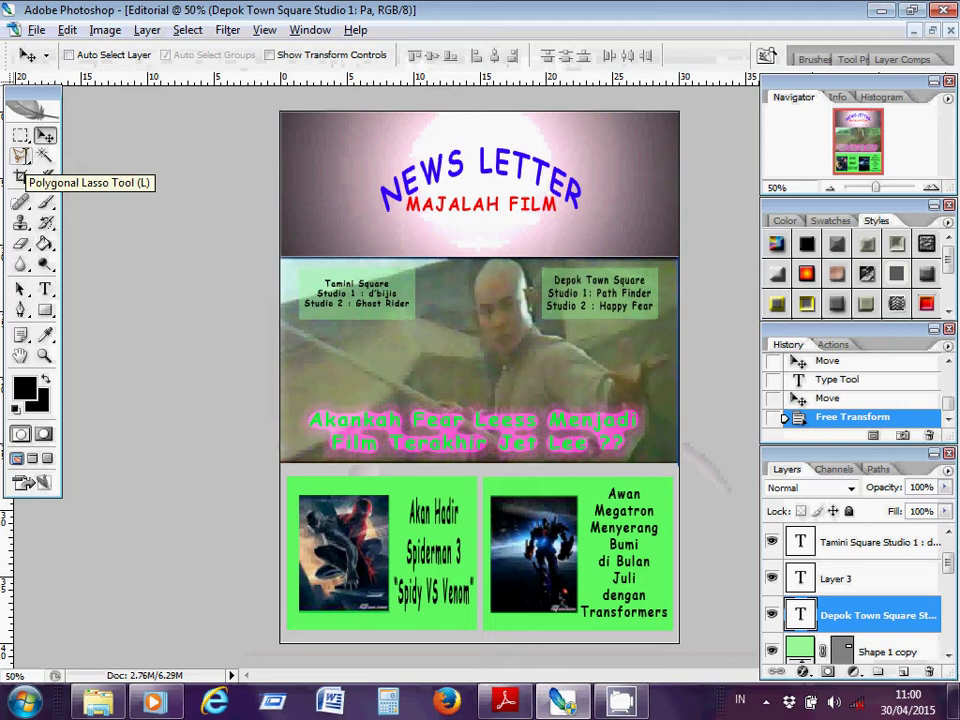
left_click(20, 157)
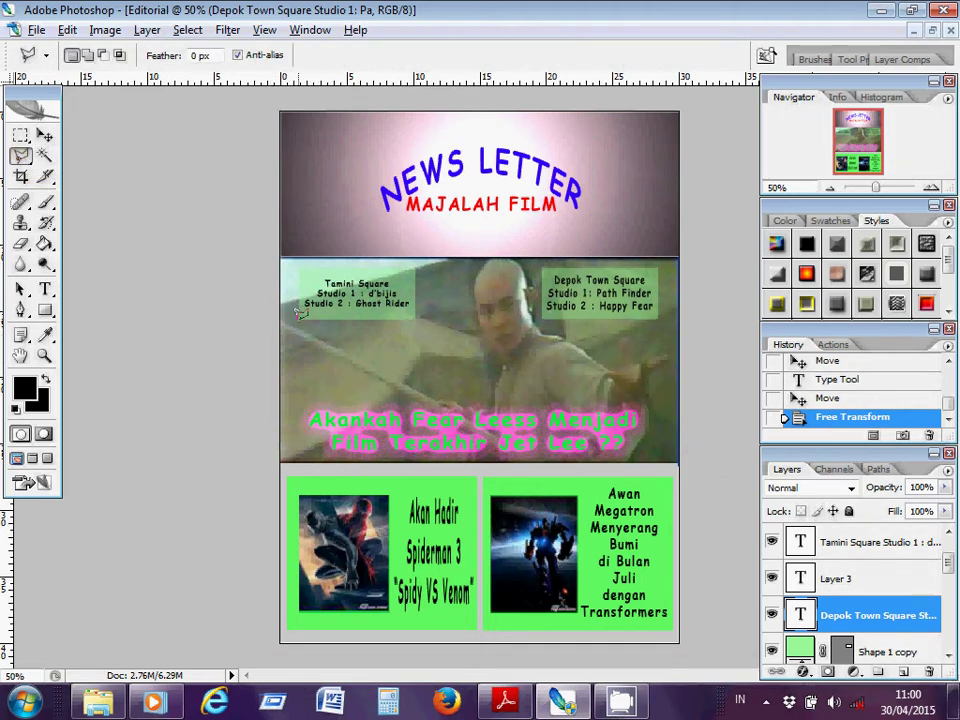
key("ctrl+plus")
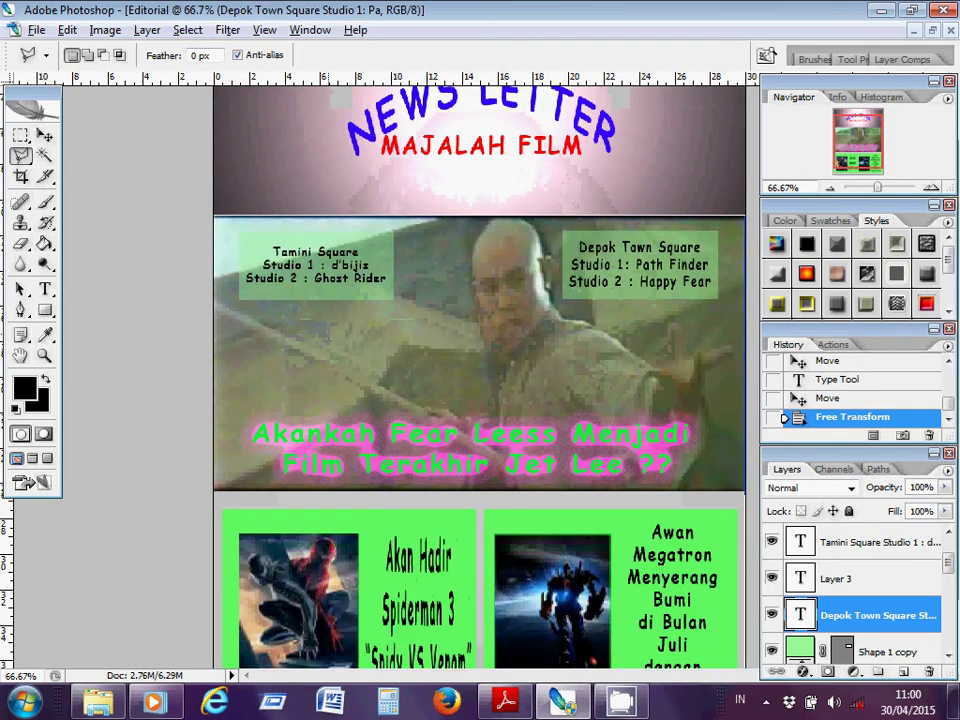
key("ctrl+plus")
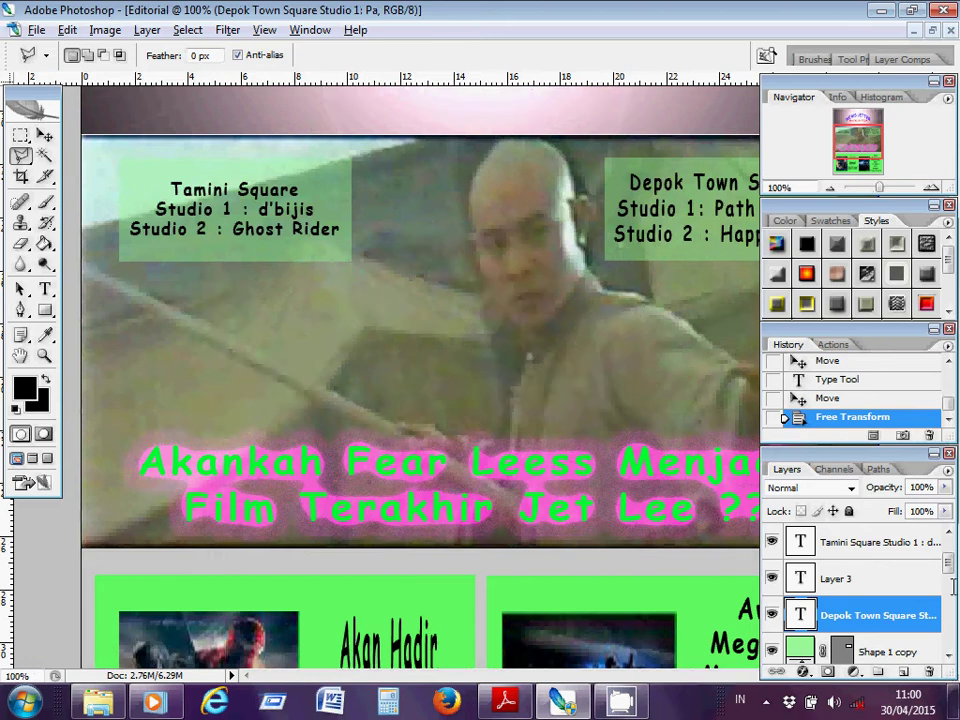
scroll(953, 586, "down", 2)
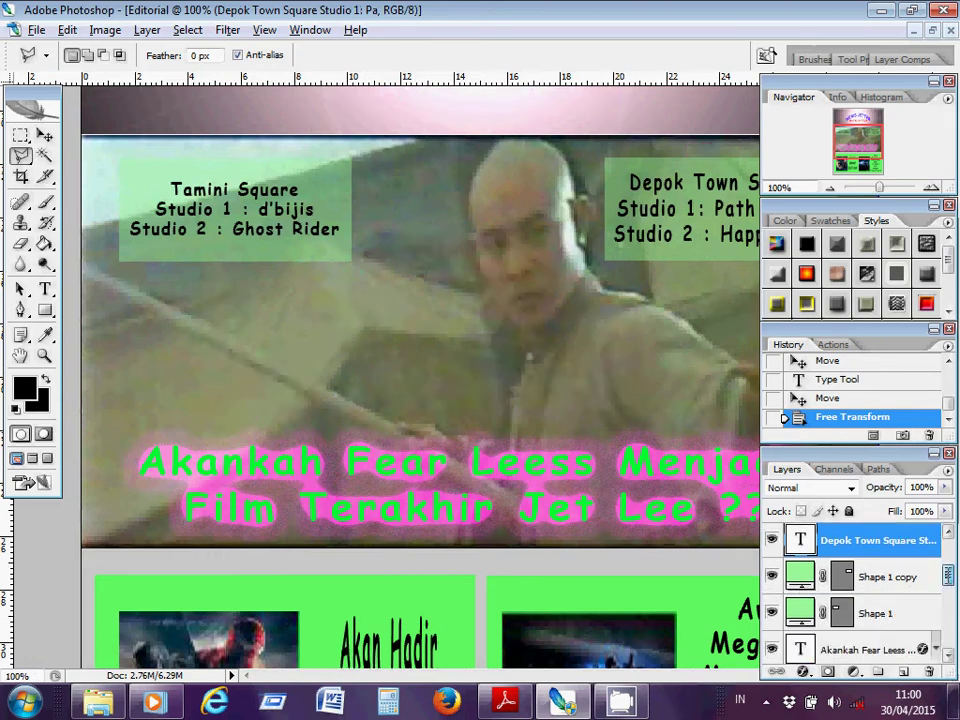
scroll(949, 580, "down", 4)
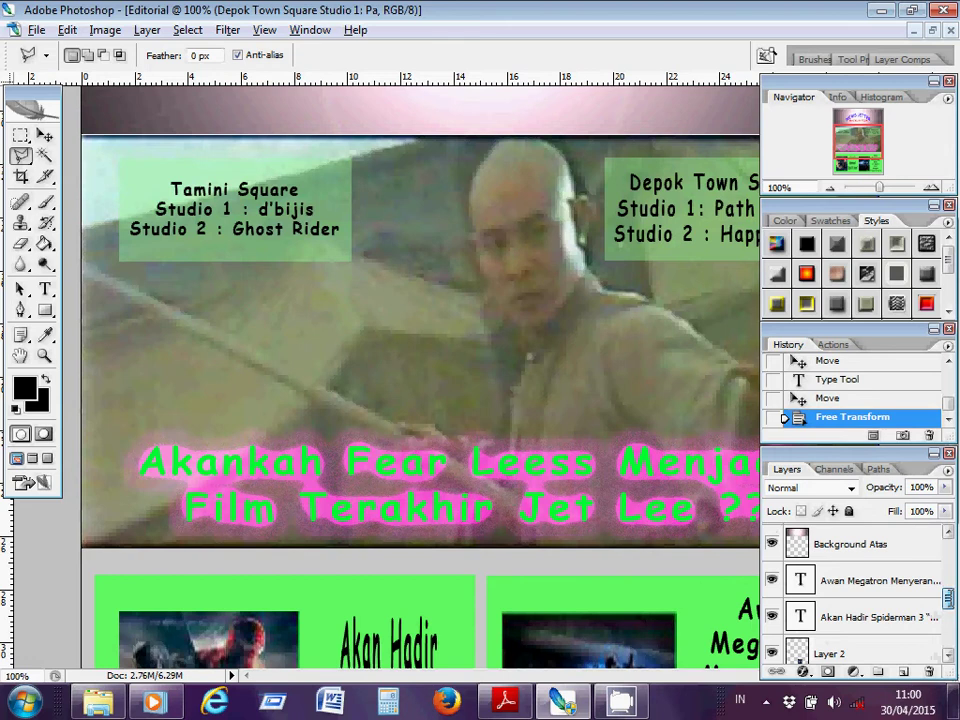
scroll(855, 597, "down", 6)
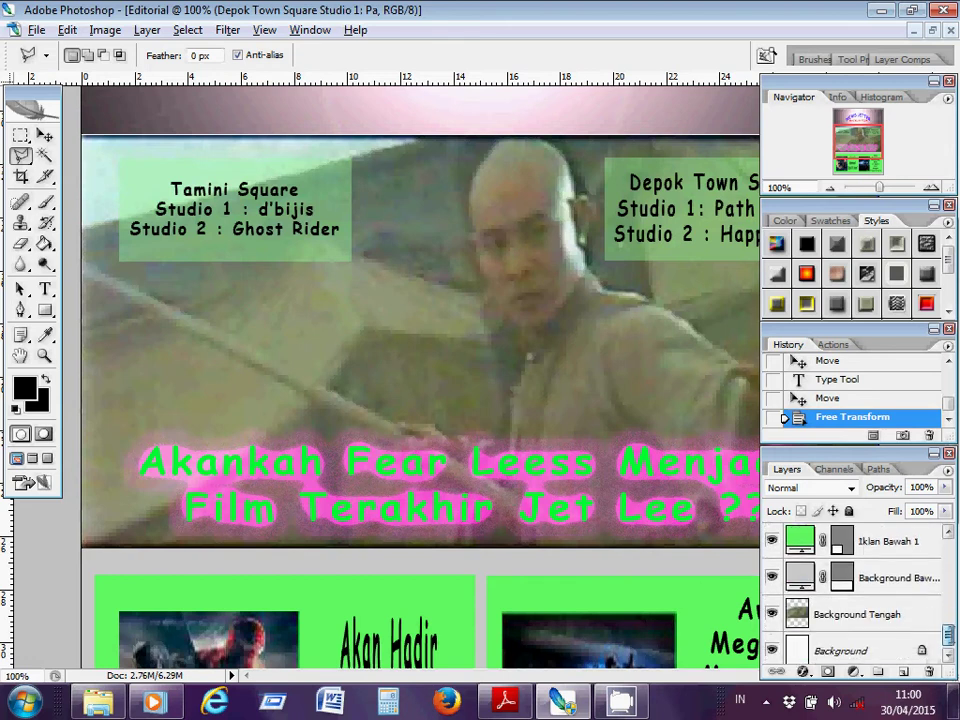
left_click(892, 614)
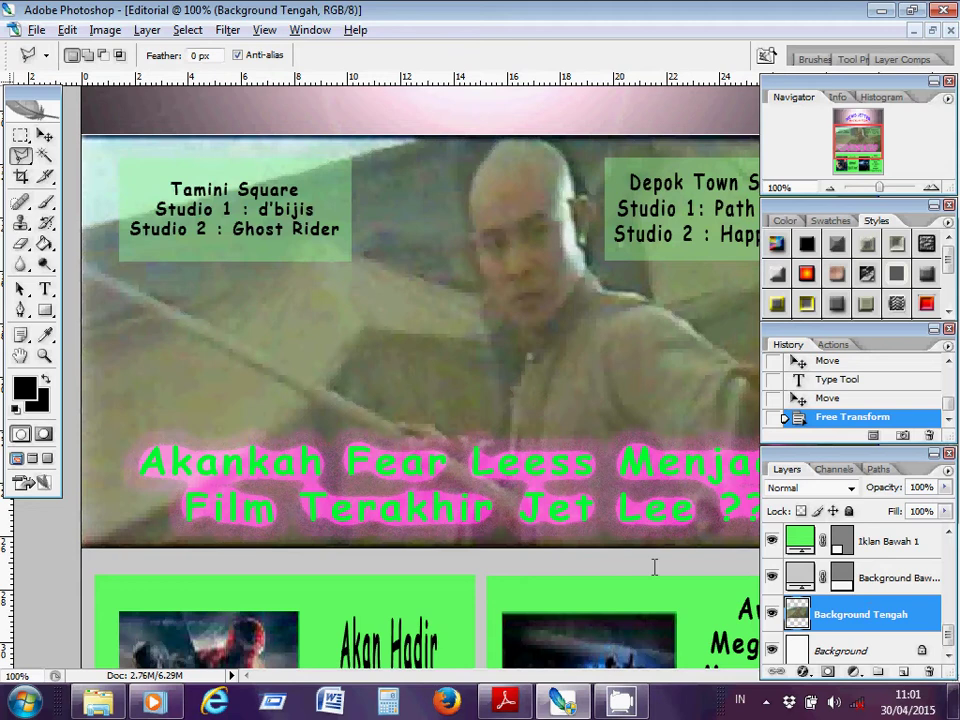
left_click(83, 263)
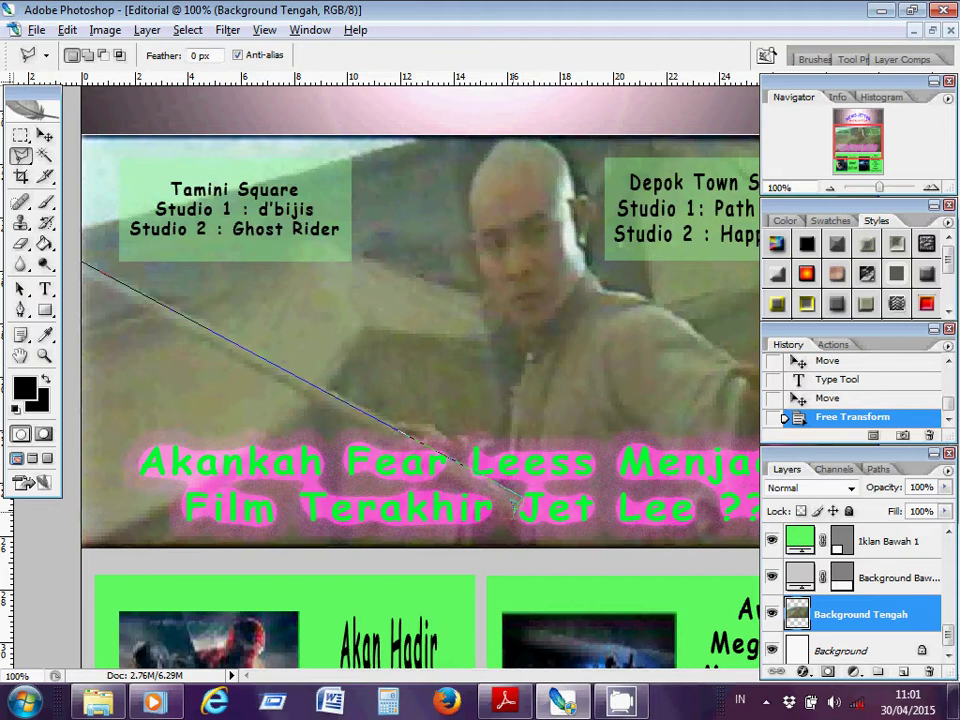
left_click(512, 508)
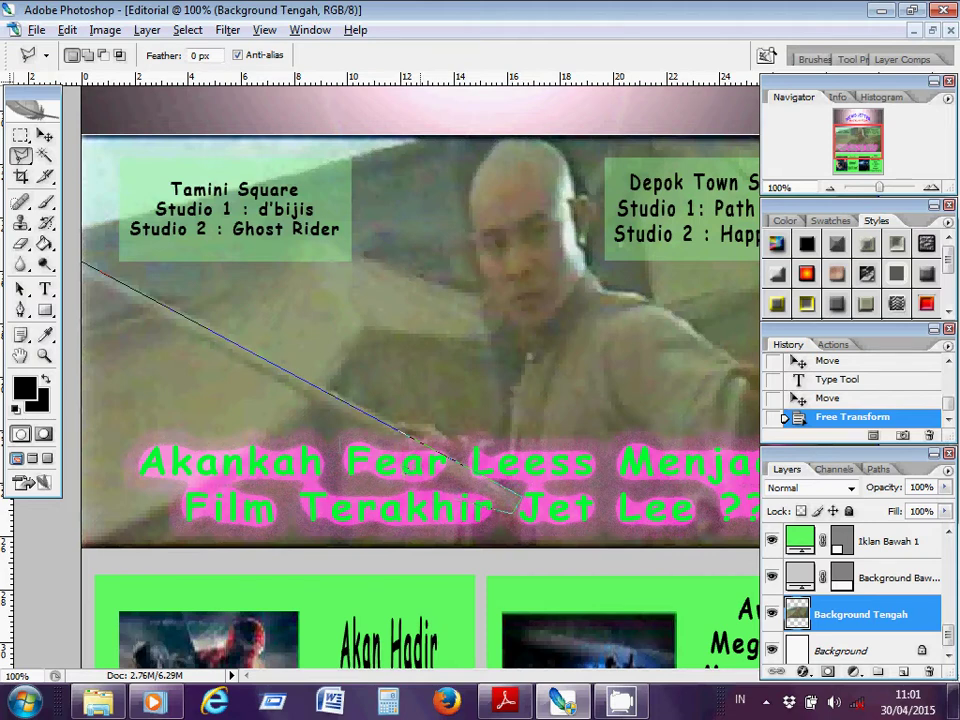
left_click(84, 258)
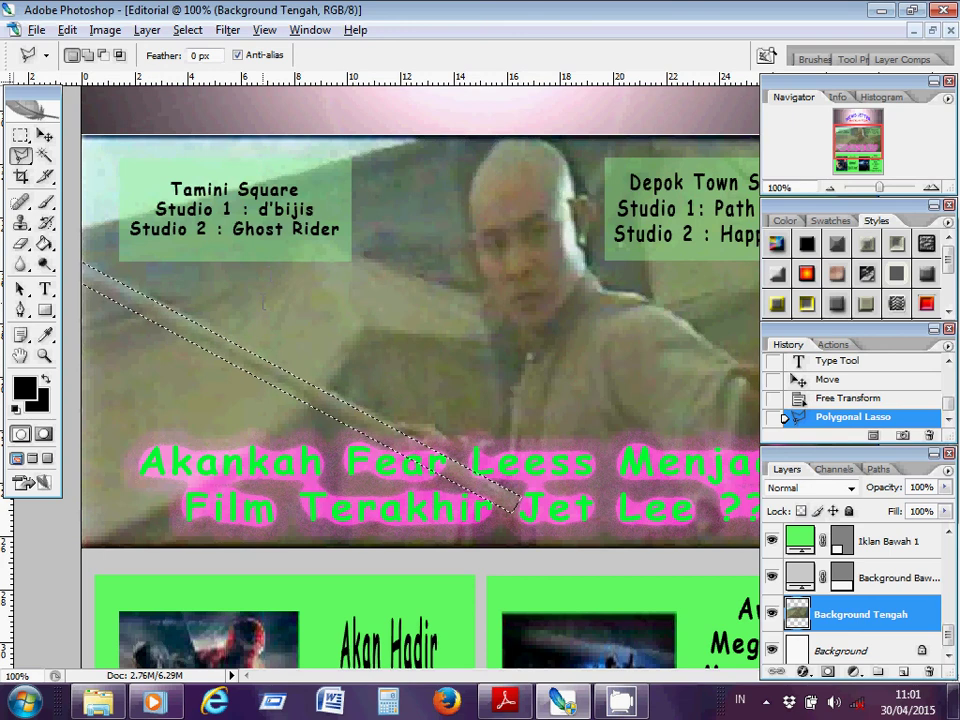
- Paste a copy of the selected staff onto a new layer and move it slightly above the original staff
key("ctrl+v")
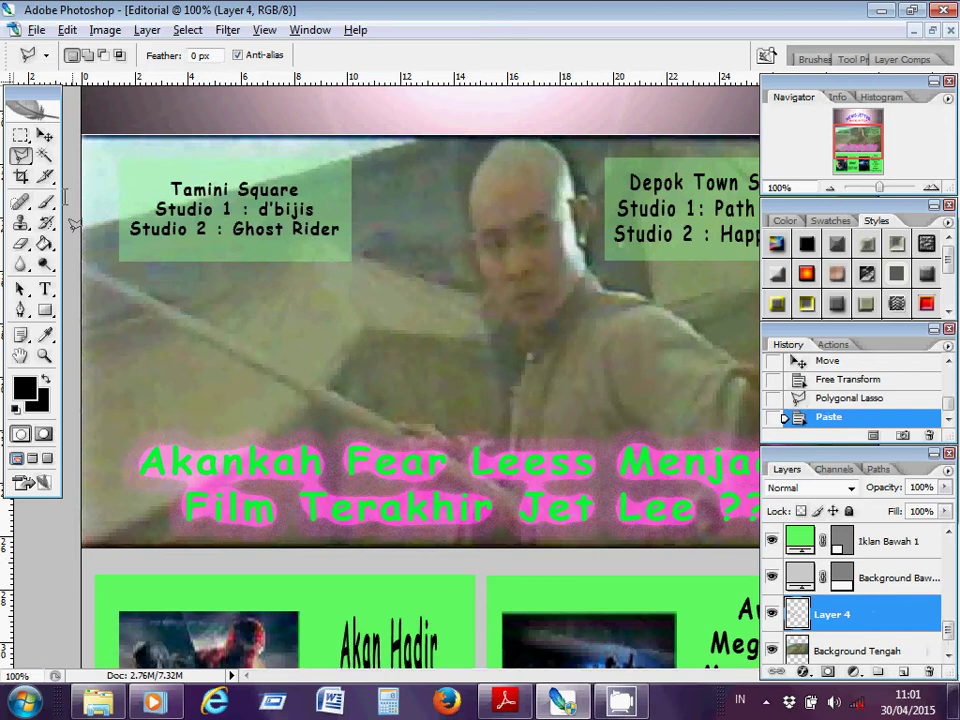
left_click(44, 133)
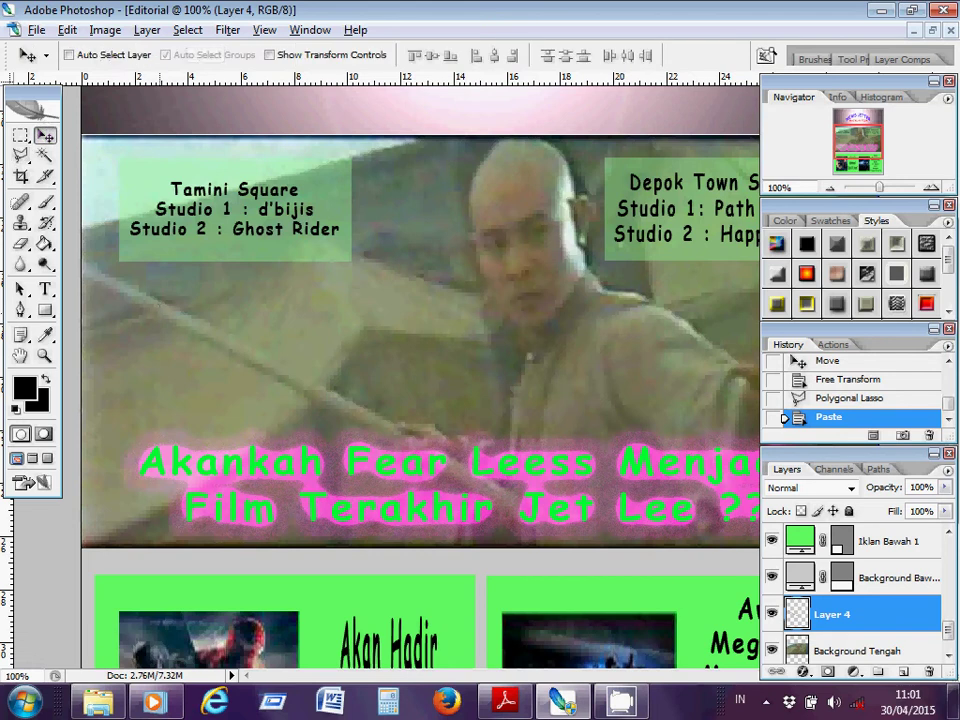
key("Up")
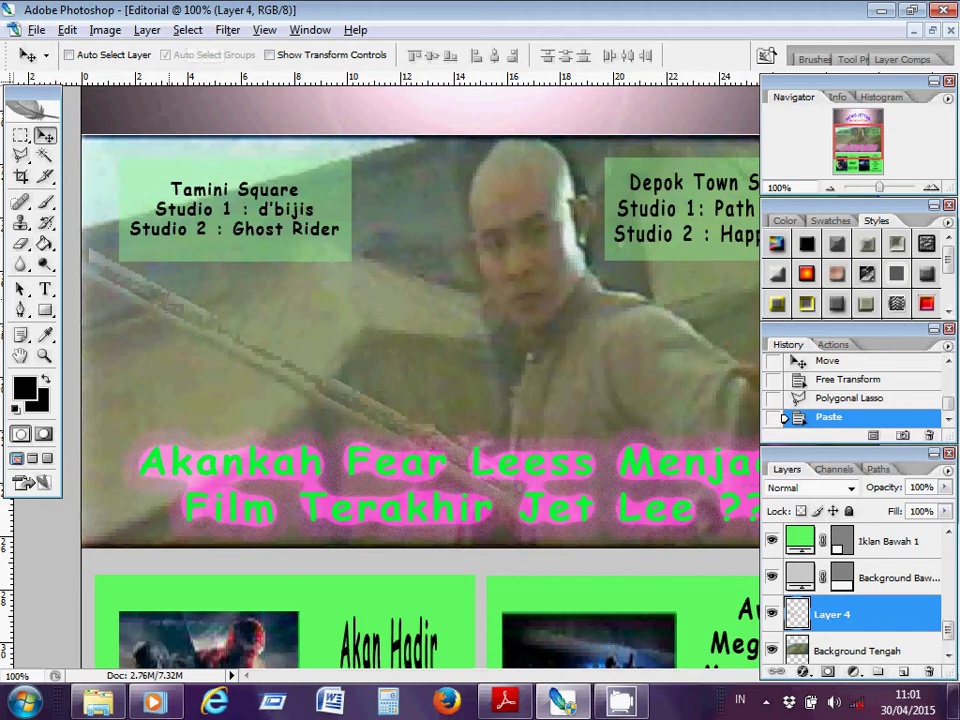
key("Up")
key("Up")
key("Up")
key("Up")
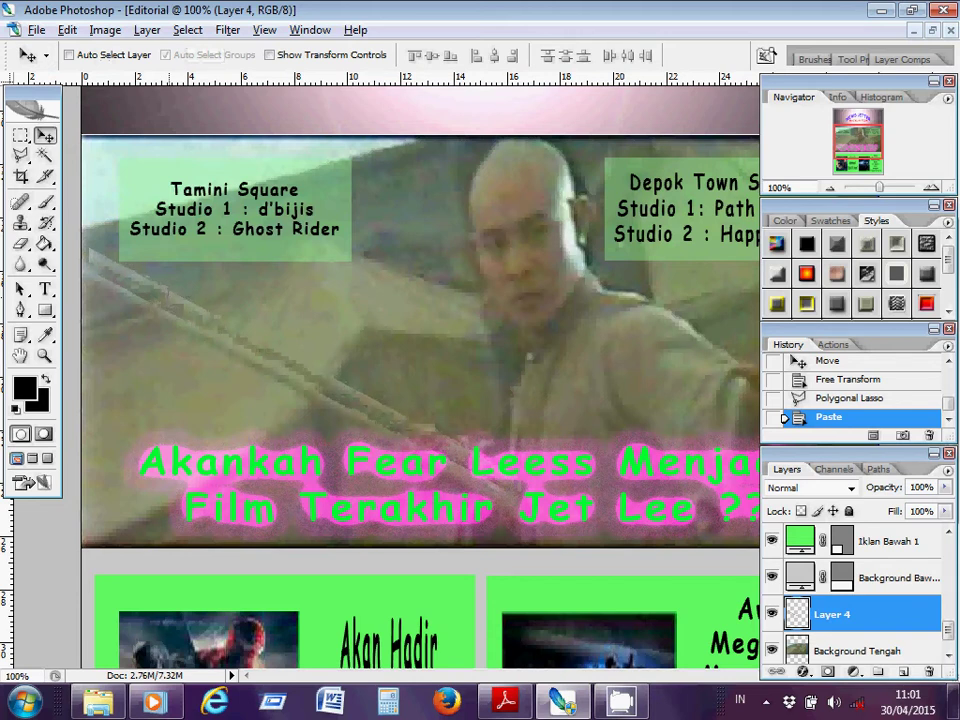
key("Up")
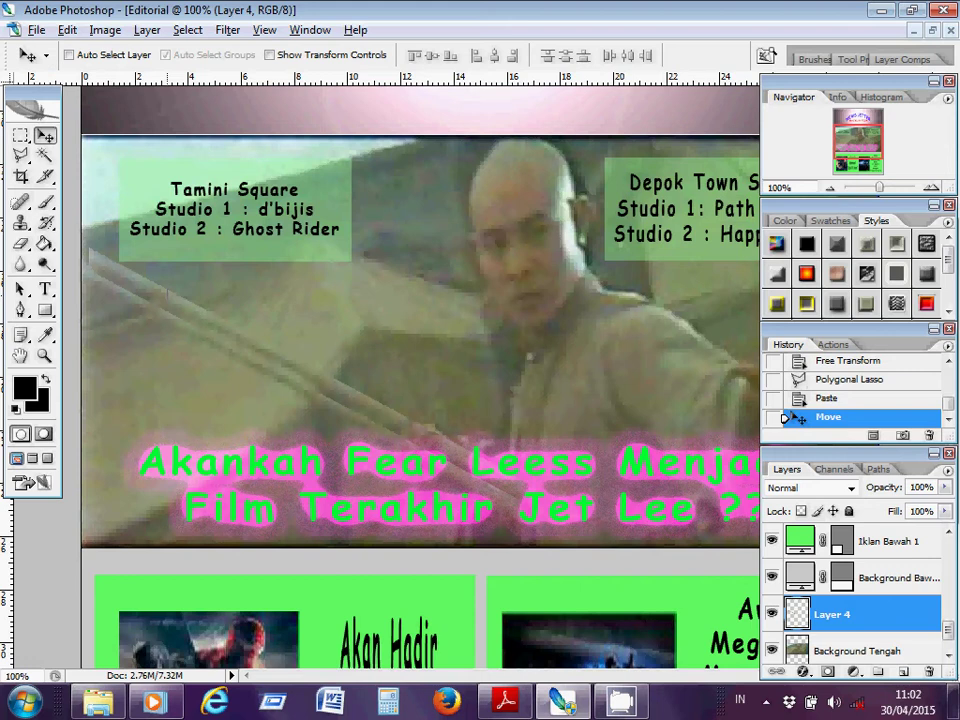
- Free Transform the staff copy with a 4.9° rotation at X 233 px, Y 558 px, and set its layer opacity to 50%
key("ctrl+t")
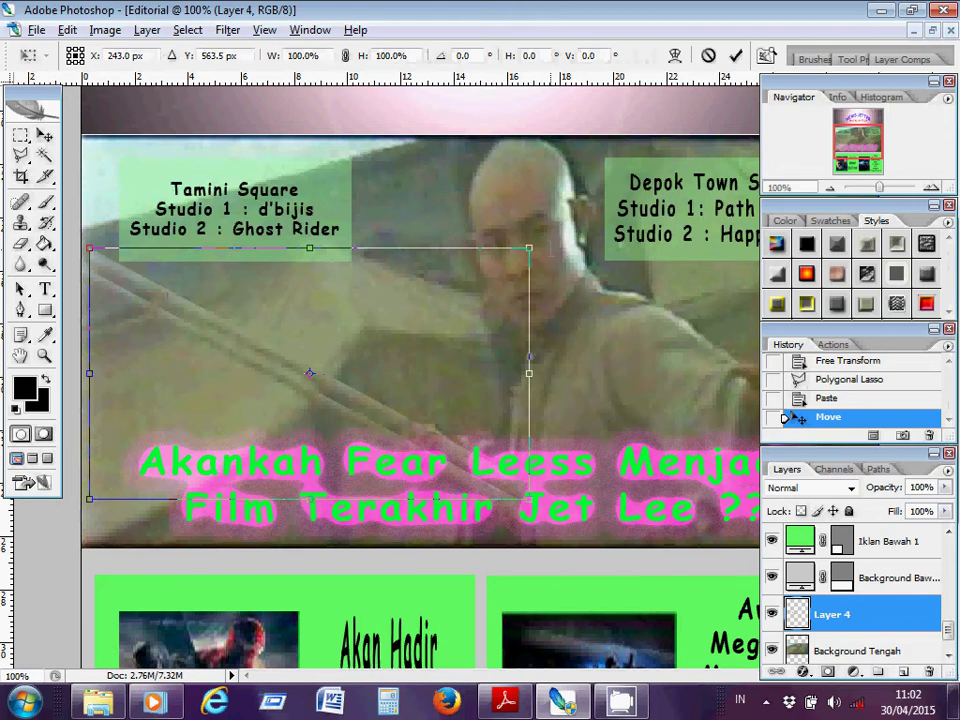
left_click_drag(546, 250, 557, 274)
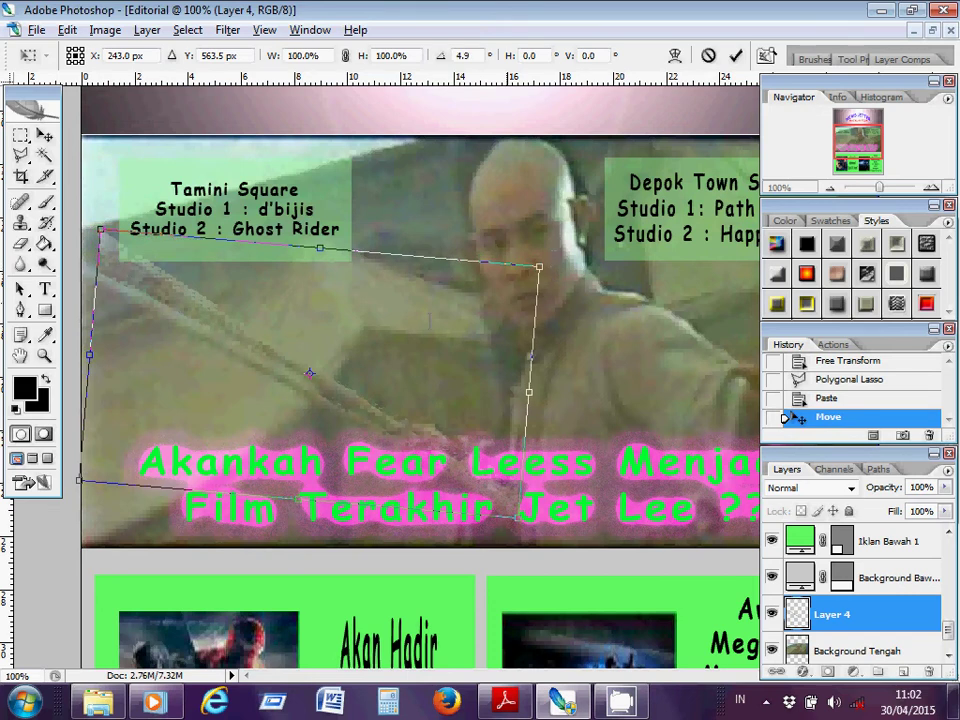
left_click_drag(426, 320, 418, 318)
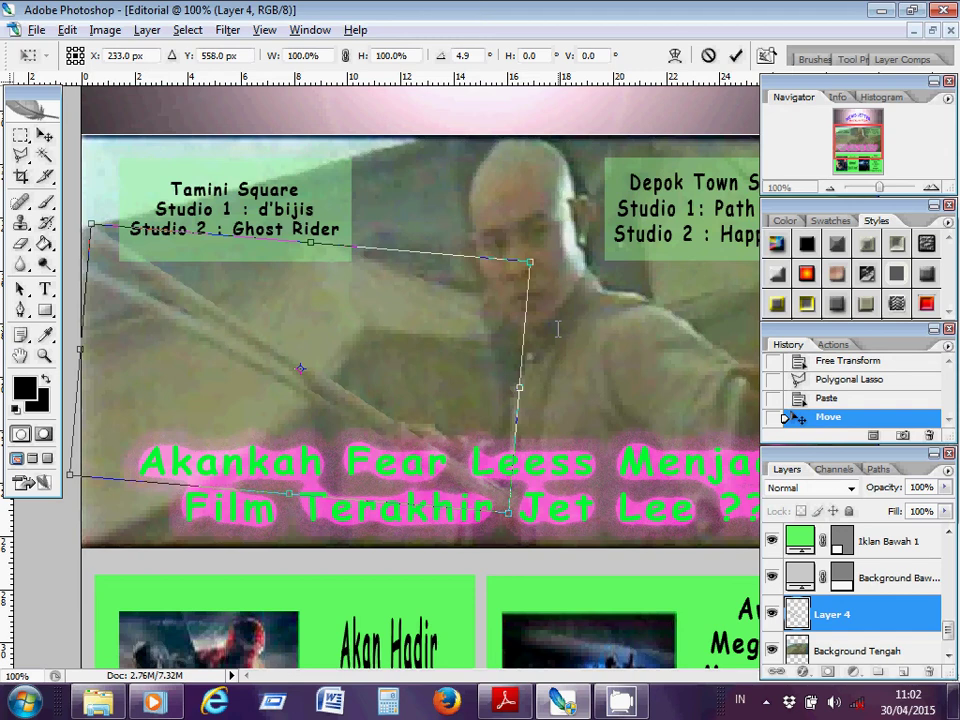
key("Return")
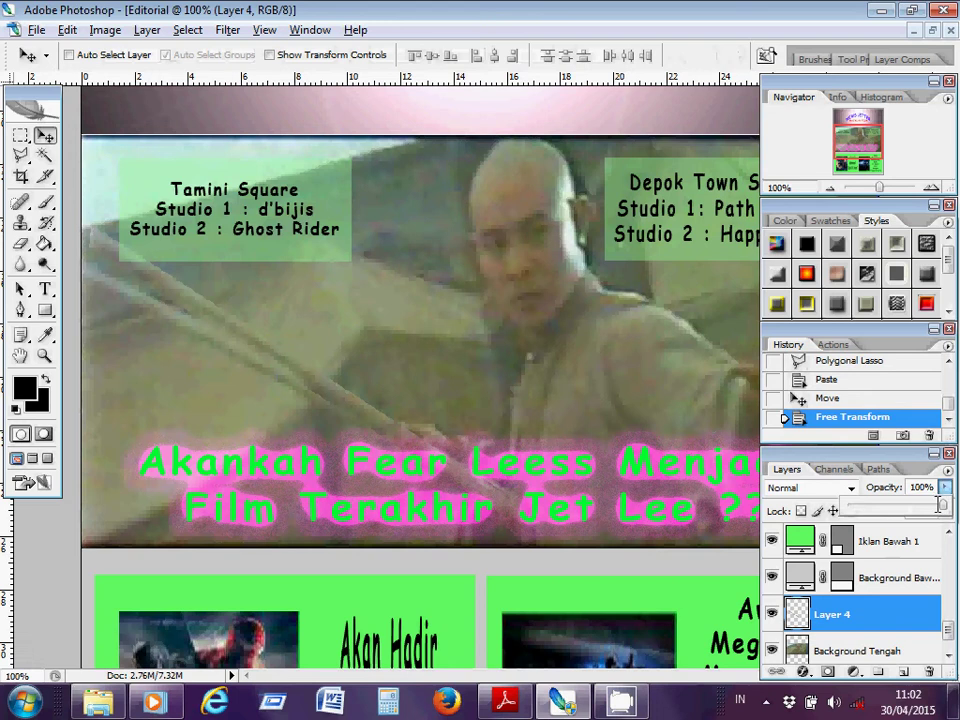
left_click_drag(944, 487, 907, 505)
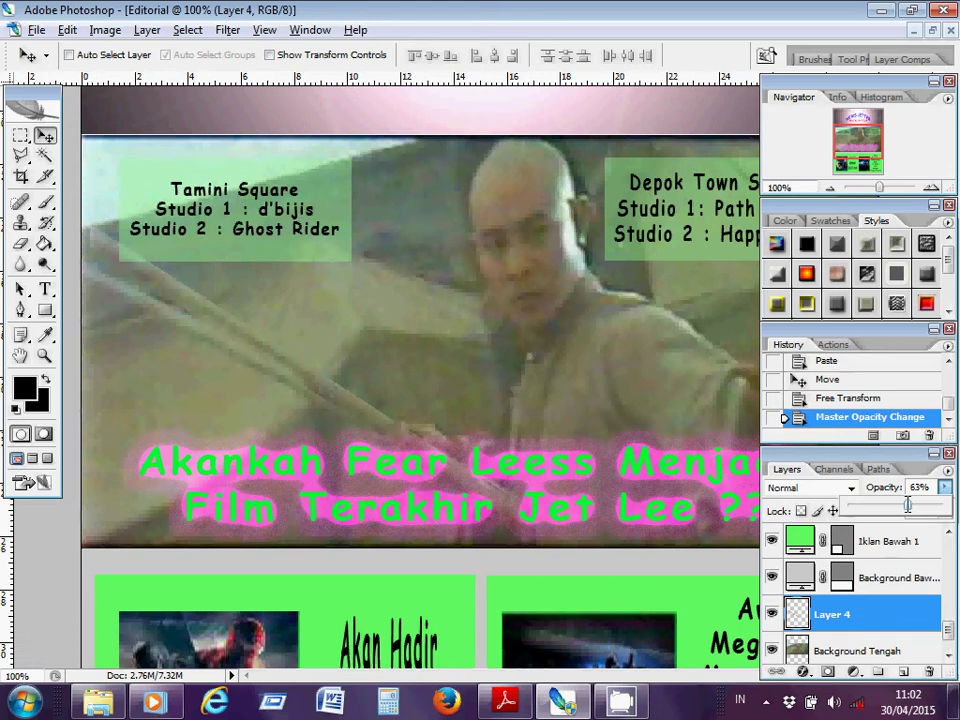
mouse_move(907, 505)
left_mouse_down()
mouse_move(881, 503)
mouse_move(895, 504)
left_mouse_up()
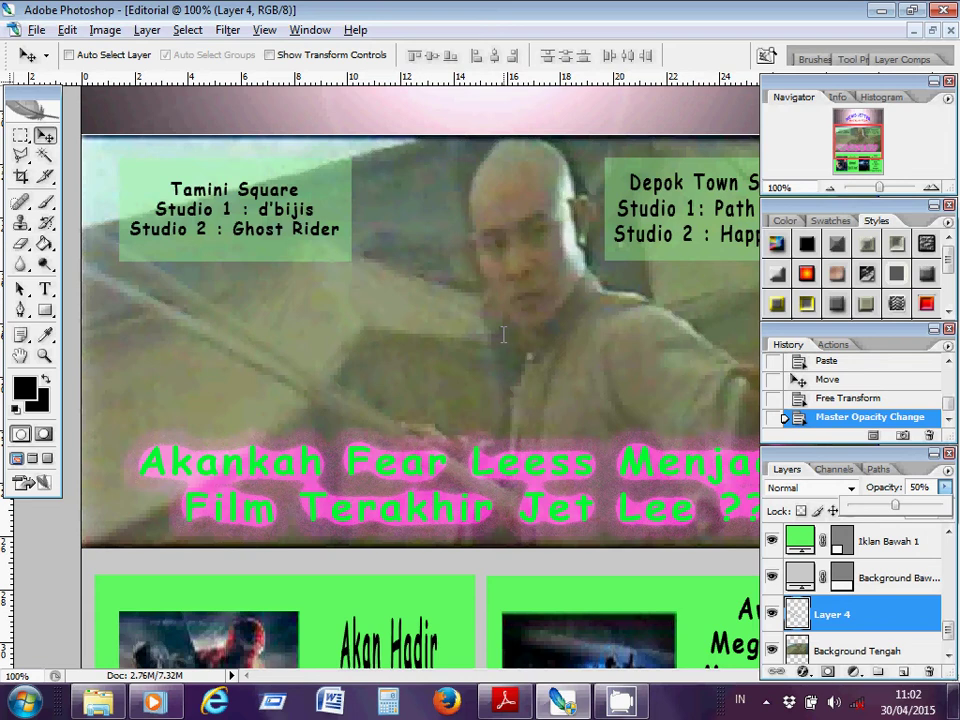
- Paste another staff copy onto a new layer and move it over the original staff
key("ctrl+v")
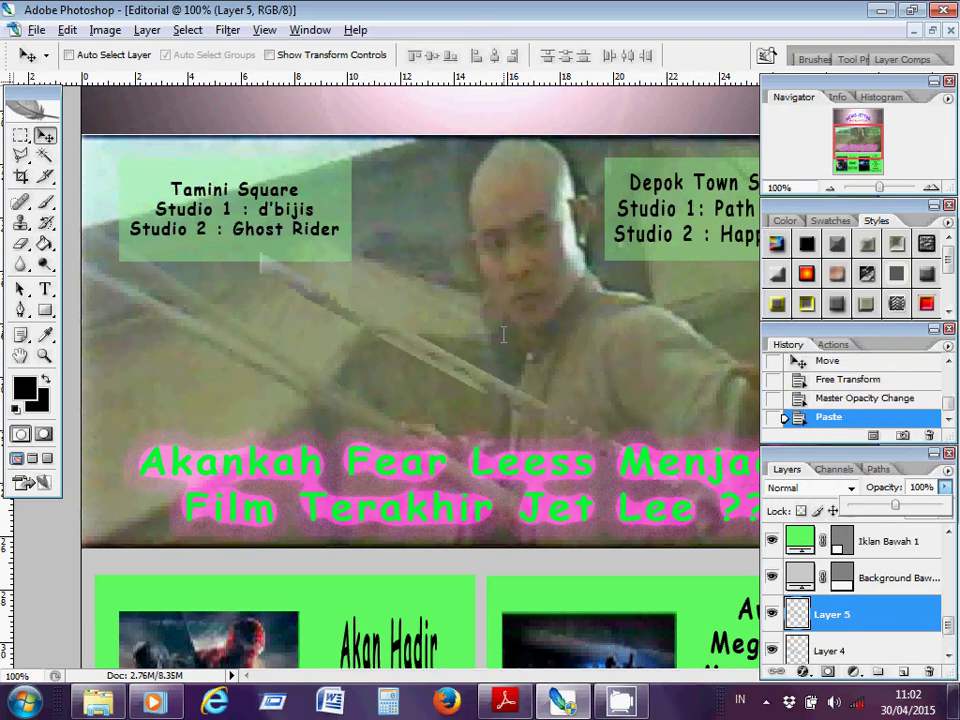
left_click_drag(497, 378, 279, 303)
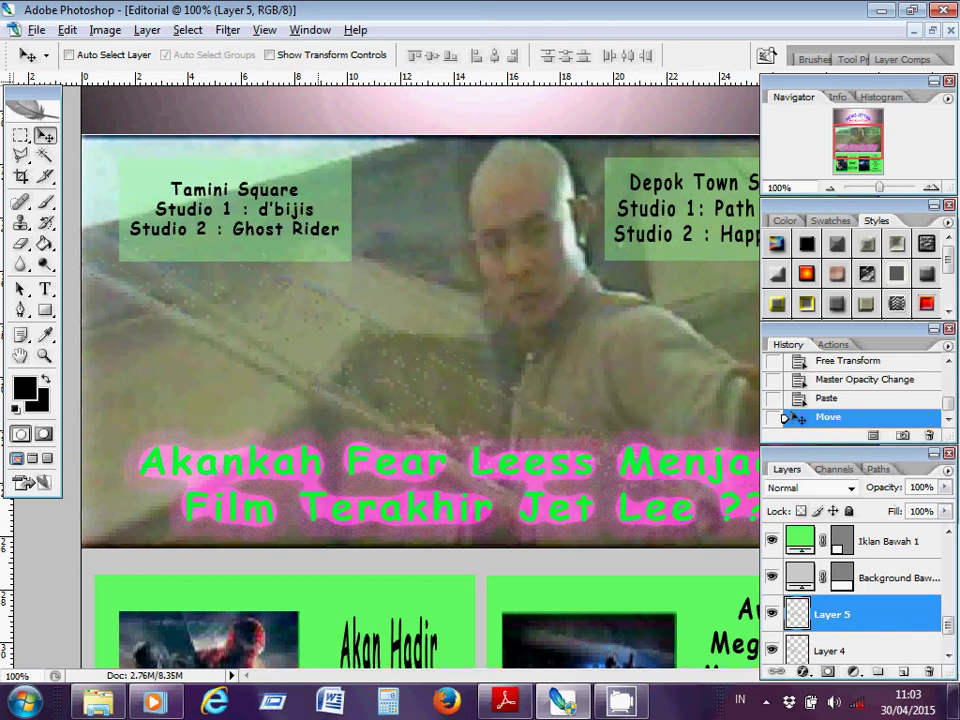
- Free Transform the second staff copy with a -8.6° rotation at X 235.9 px, Y 597 px, and set its layer opacity to 48%
key("ctrl+t")
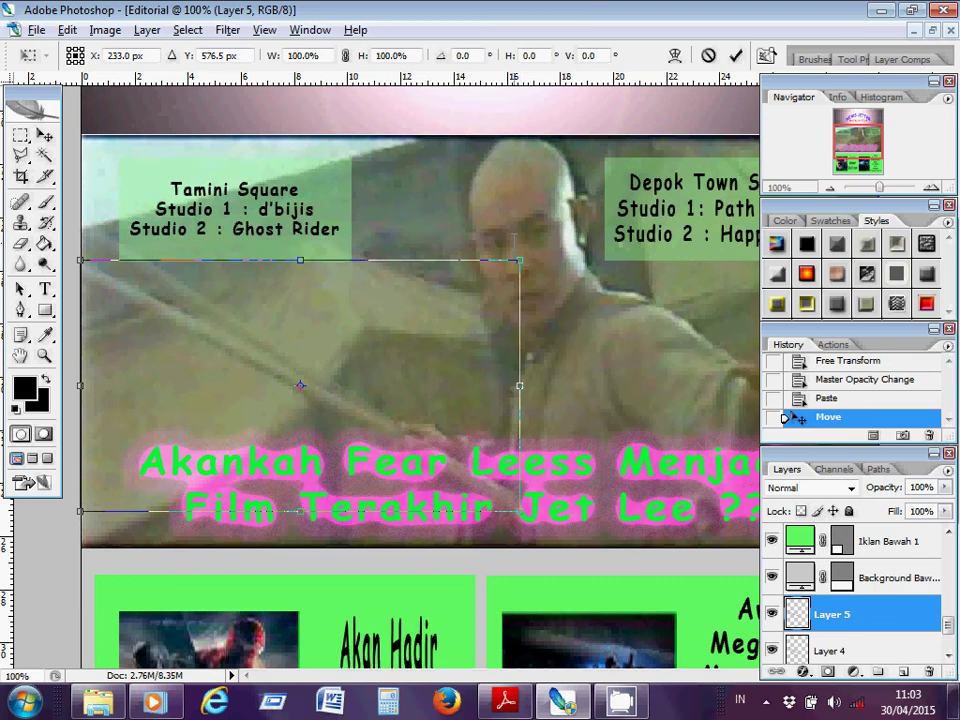
left_click_drag(514, 240, 466, 242)
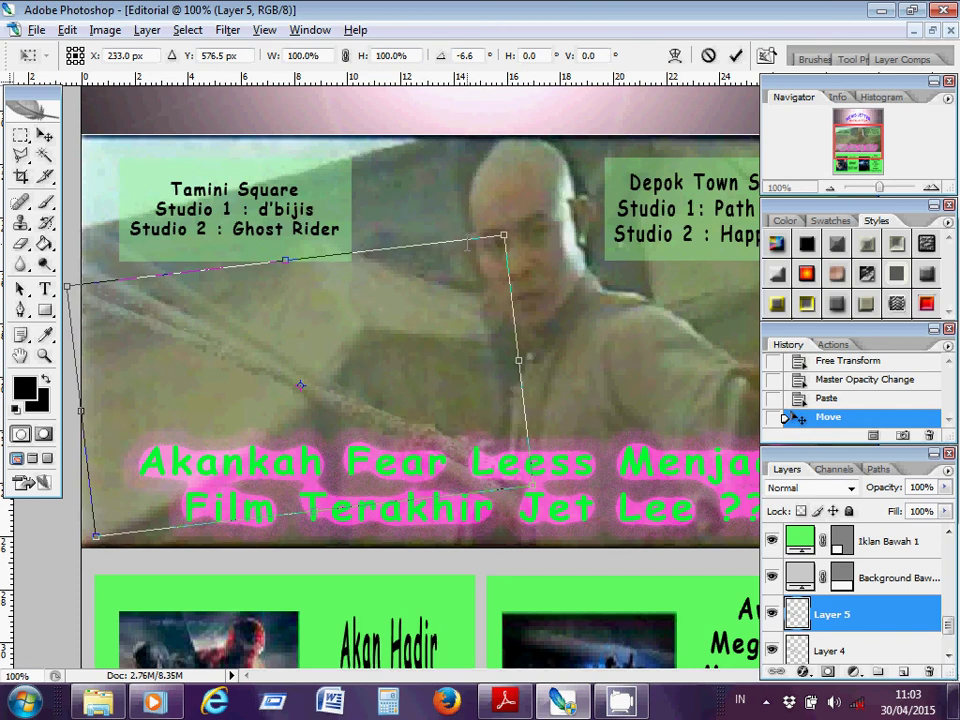
left_click_drag(55, 250, 55, 268)
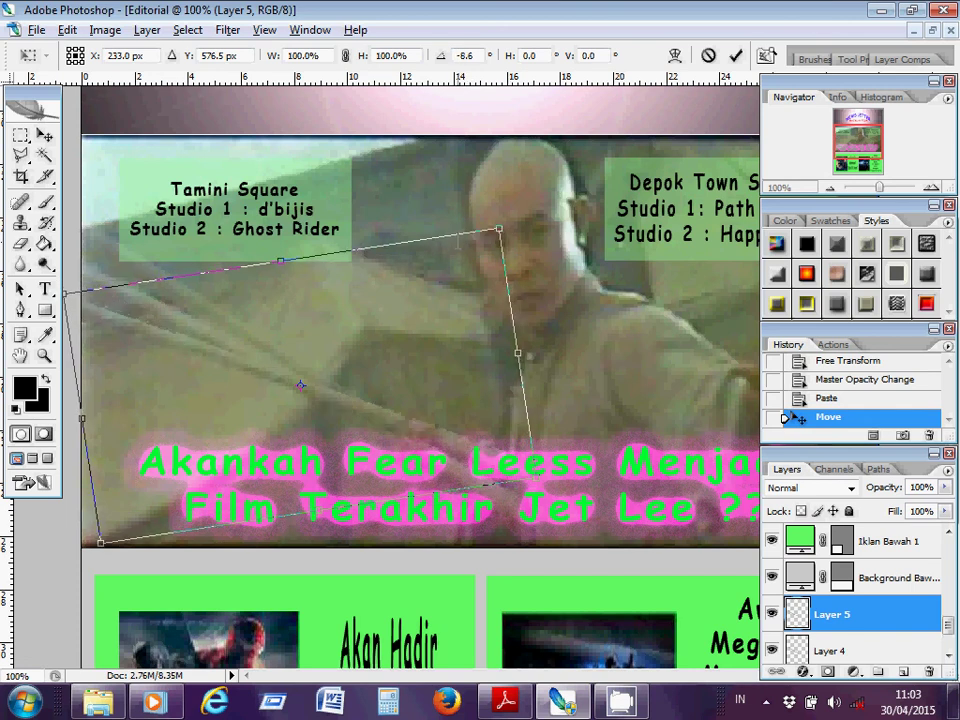
left_click_drag(300, 384, 302, 404)
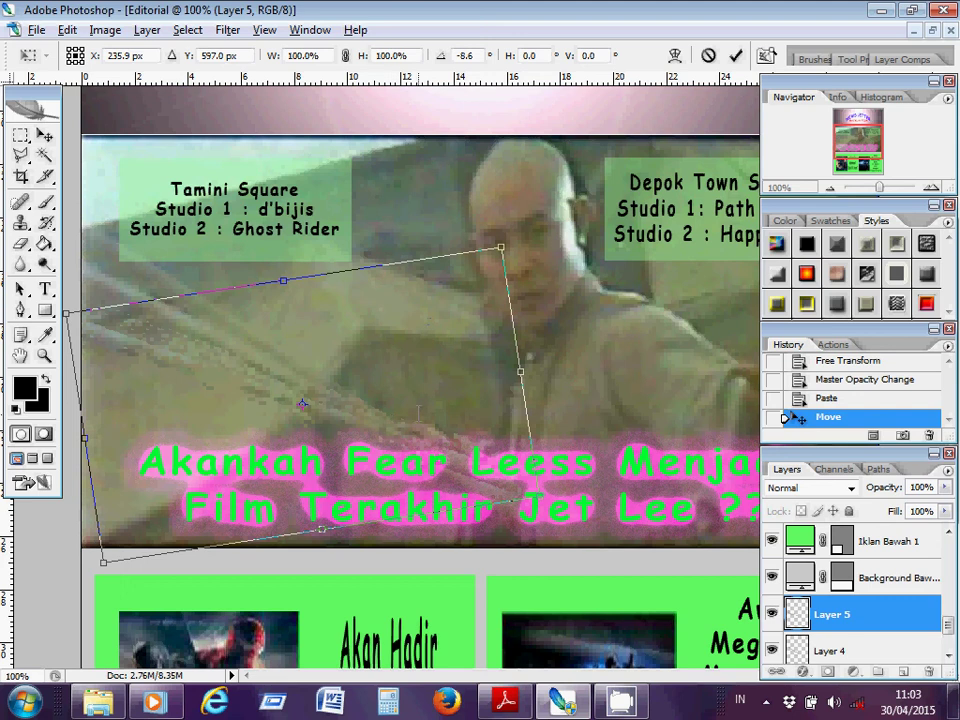
key("Return")
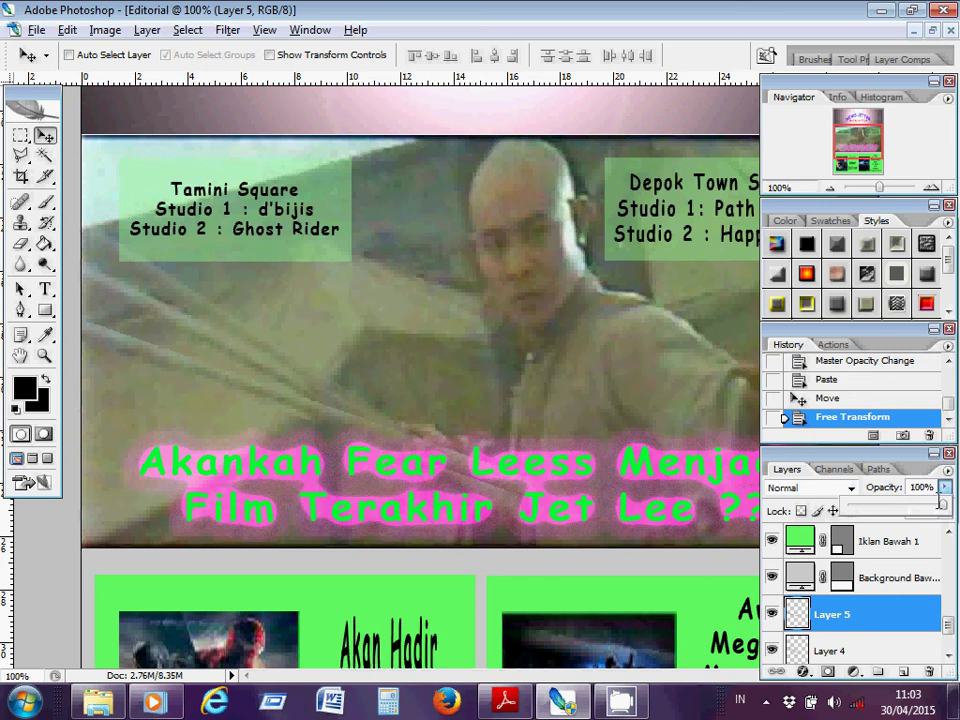
left_click(945, 487)
left_click_drag(941, 503, 893, 503)
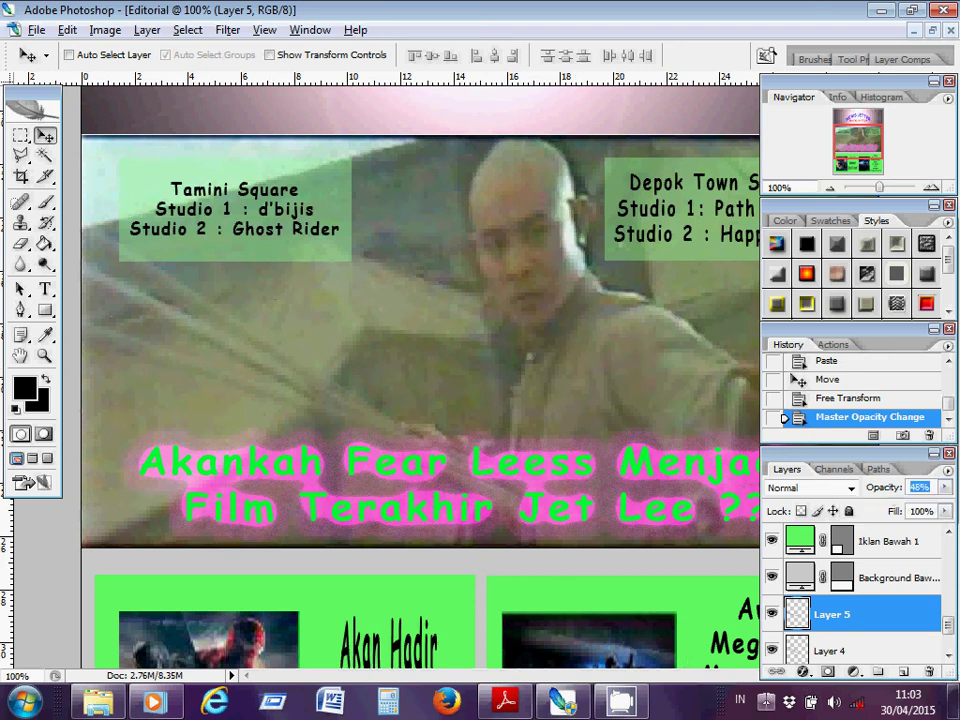
left_click(765, 703)
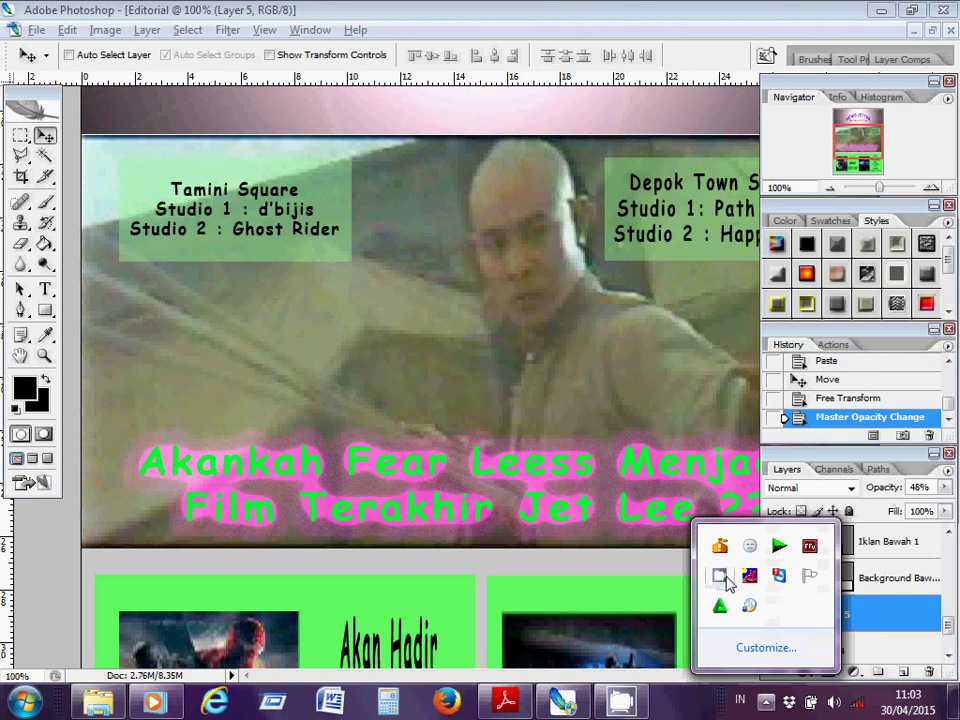
left_click(724, 580)
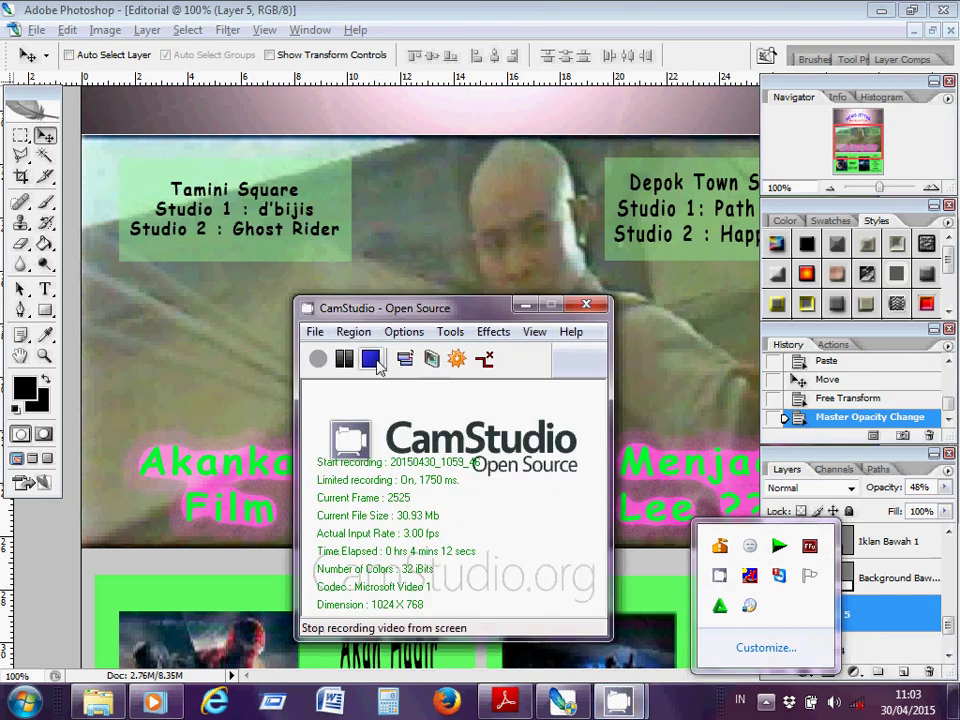